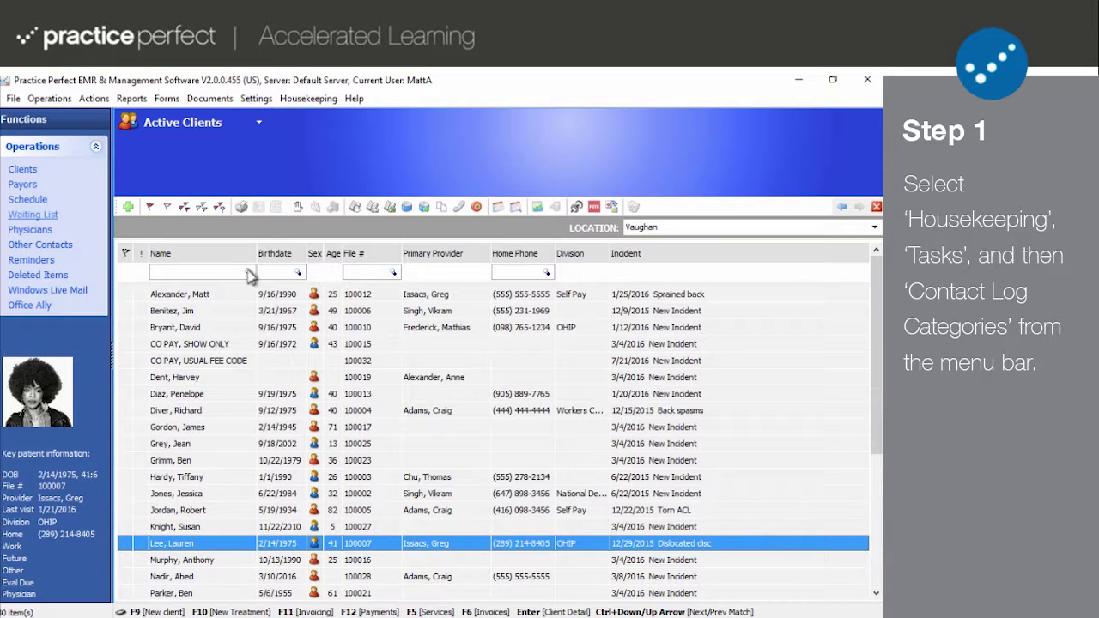
Step: Review the ATTENDANCE, COLLECTION and COVERAGE contact log categories in setup
{"action": "left_click", "coordinate": [309, 102]}
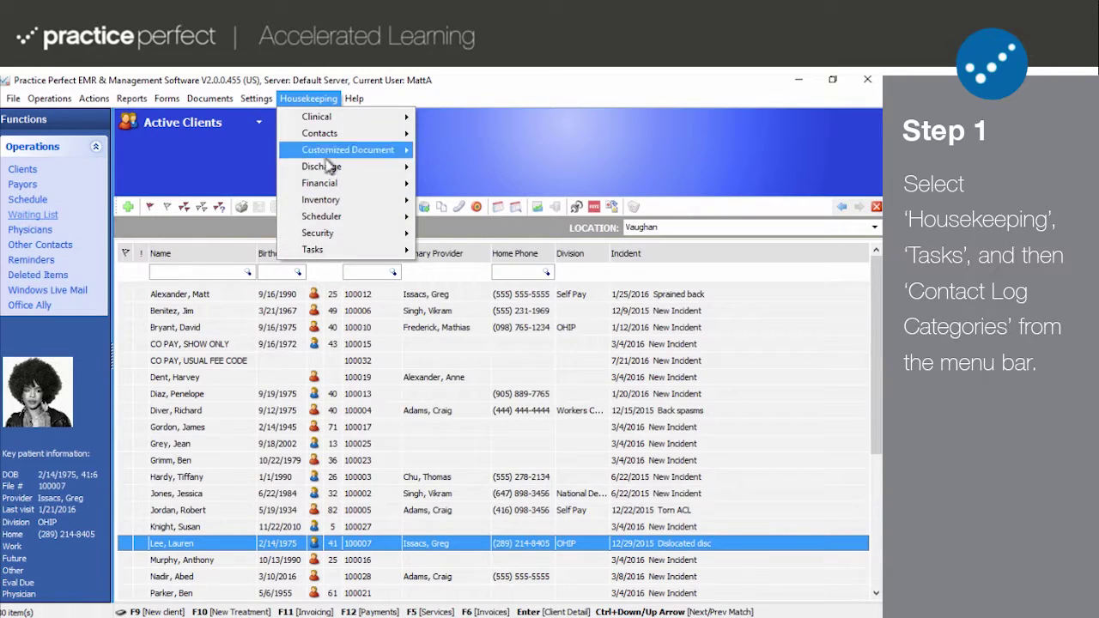
{"action": "mouse_move", "coordinate": [327, 254]}
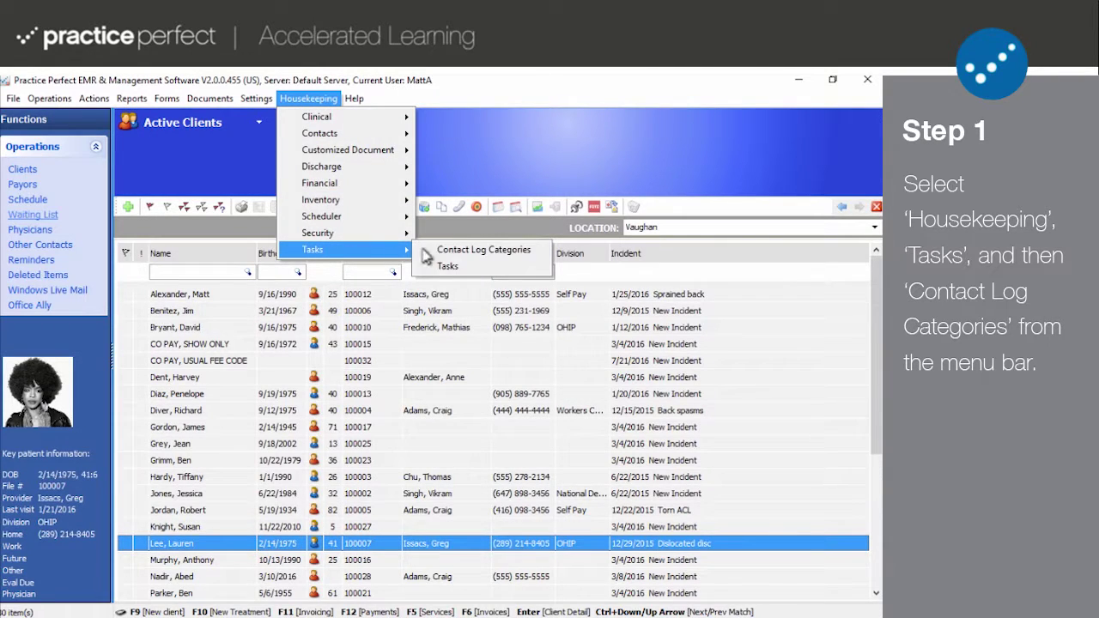
{"action": "left_click", "coordinate": [453, 252]}
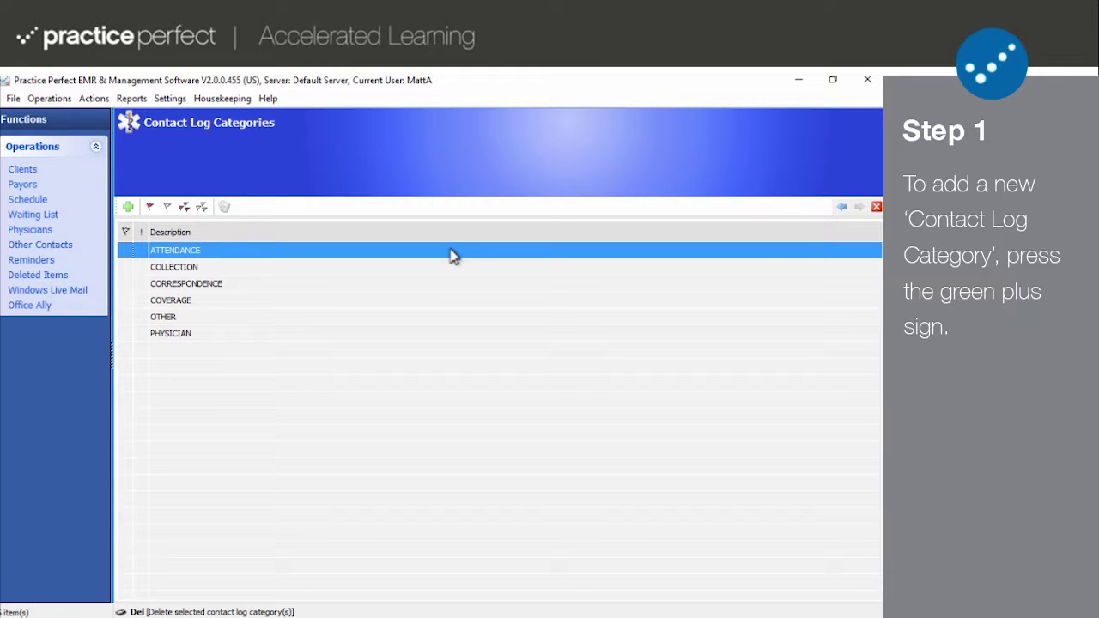
{"action": "left_click", "coordinate": [446, 268]}
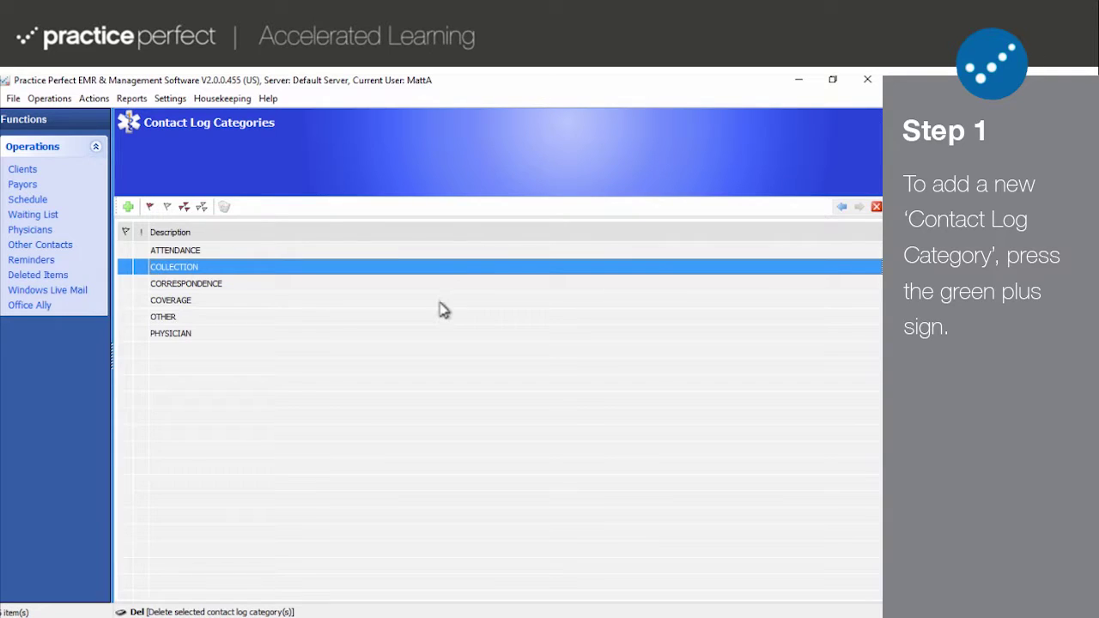
{"action": "left_click", "coordinate": [441, 316]}
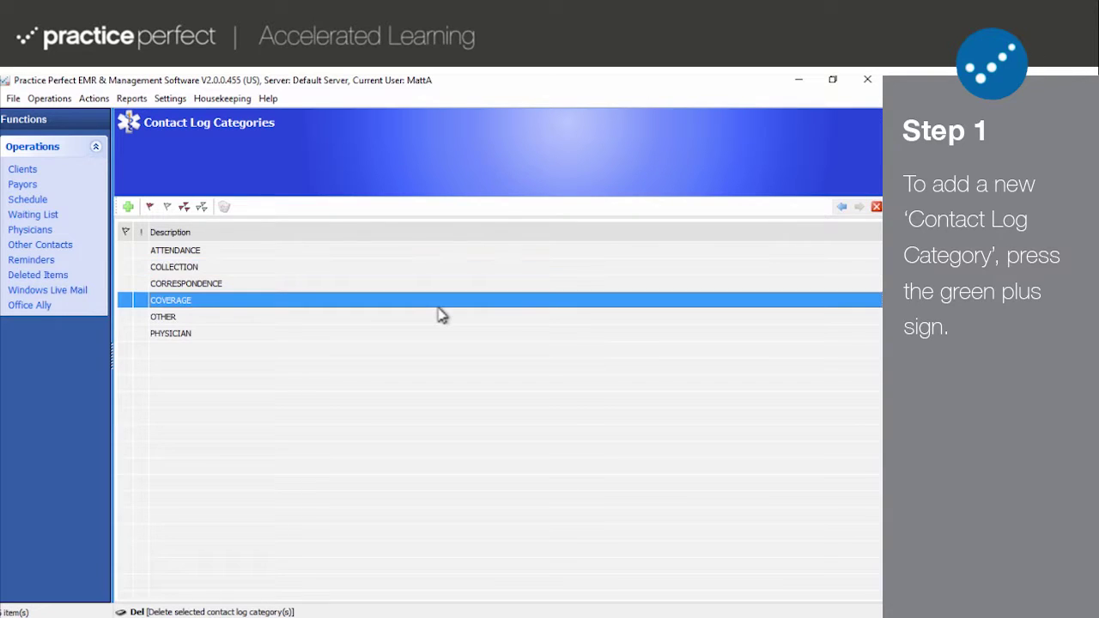
{"action": "left_click", "coordinate": [444, 253]}
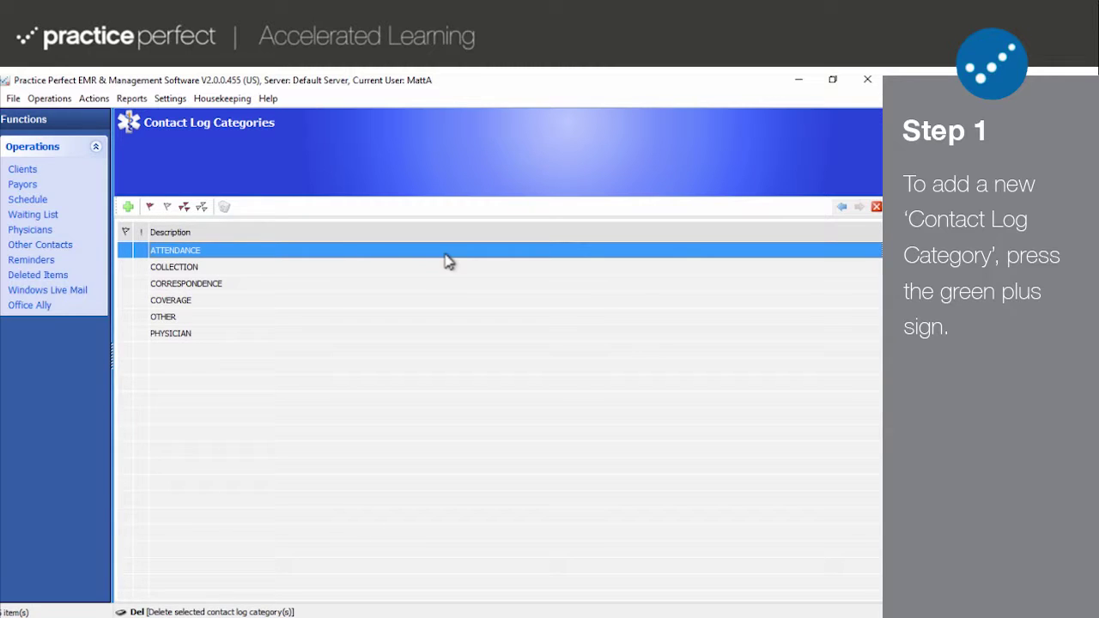
Step: Go back to the active clients list and show the chosen patient's contact log
{"action": "left_click", "coordinate": [128, 207]}
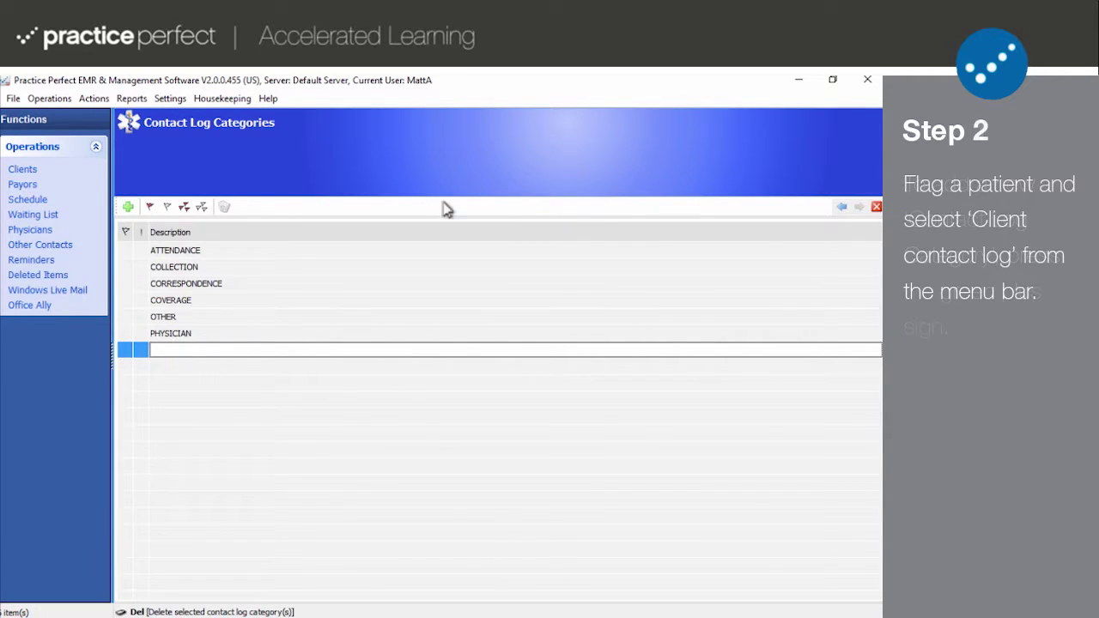
{"action": "left_click", "coordinate": [842, 208]}
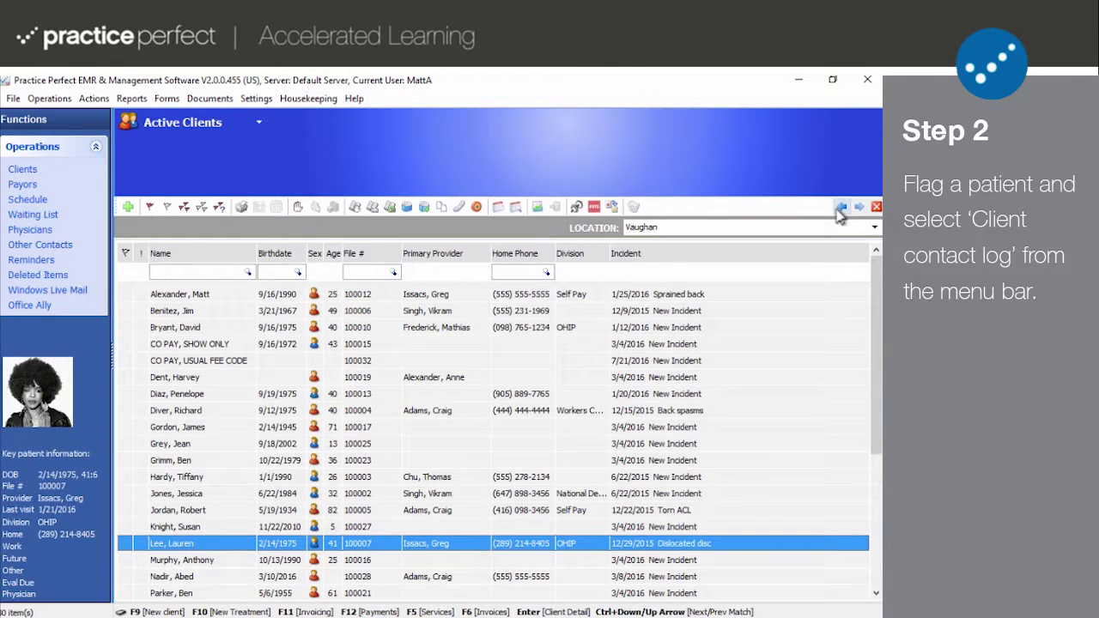
{"action": "left_click", "coordinate": [459, 208]}
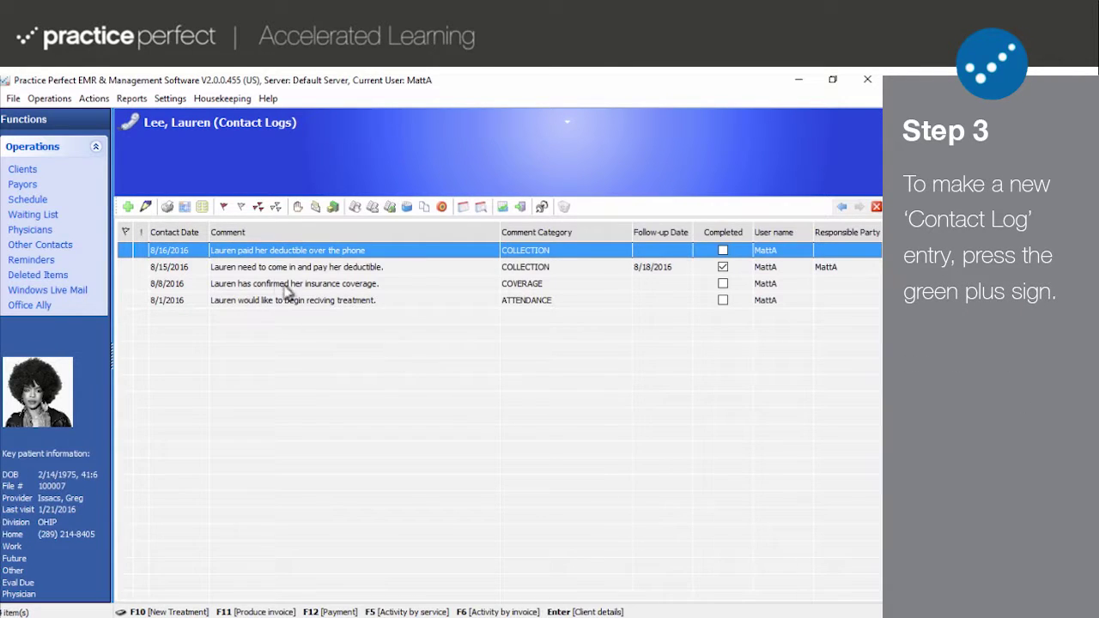
Step: Add an OTHER-category entry dated 8/1/2016 with comment 'Write anything you like here.'
{"action": "left_click", "coordinate": [127, 208]}
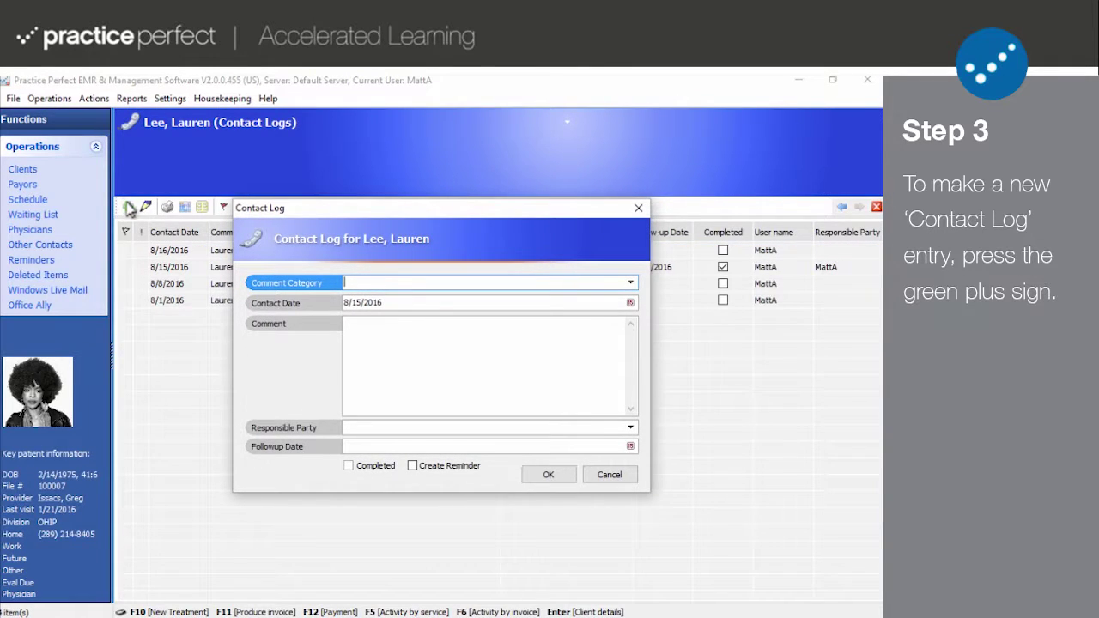
{"action": "left_click", "coordinate": [631, 287]}
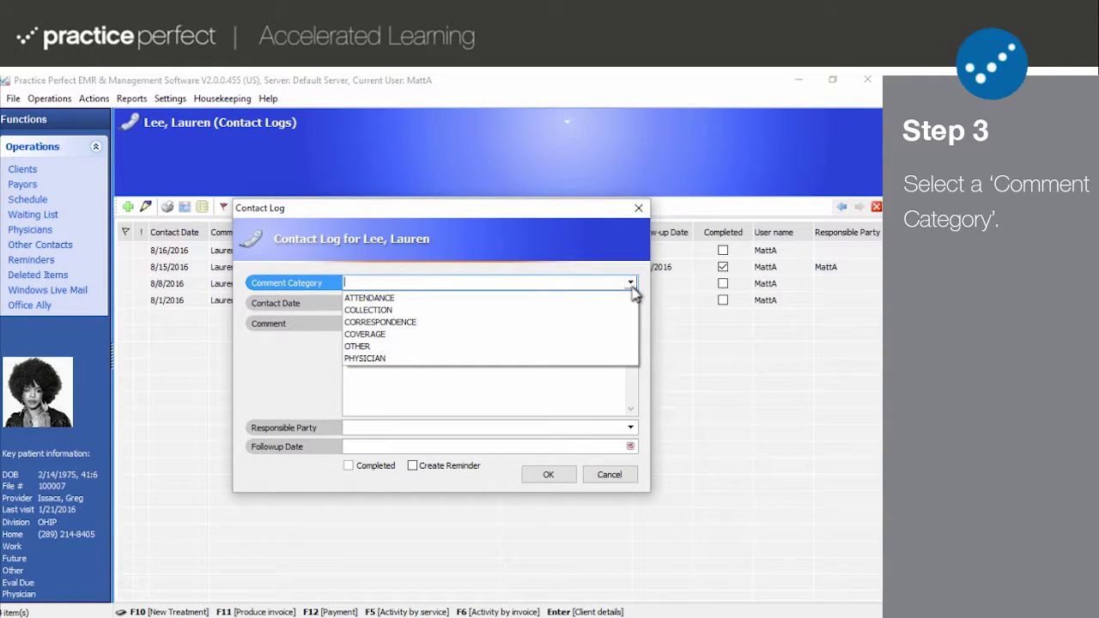
{"action": "left_click", "coordinate": [362, 346]}
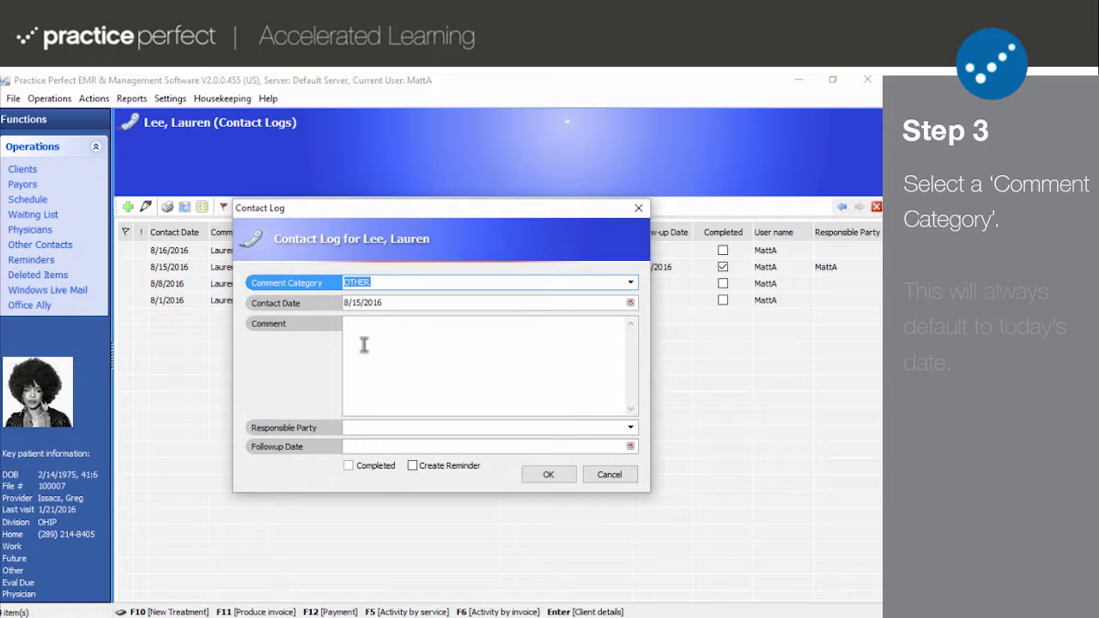
{"action": "left_click", "coordinate": [630, 304]}
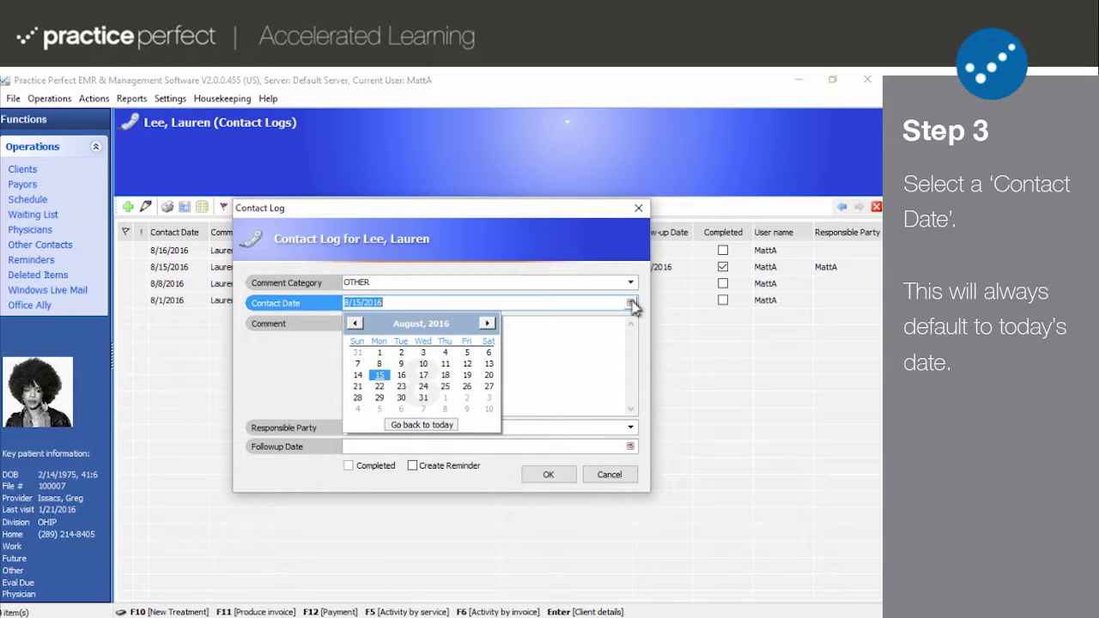
{"action": "left_click", "coordinate": [379, 353]}
{"action": "left_click", "coordinate": [383, 354]}
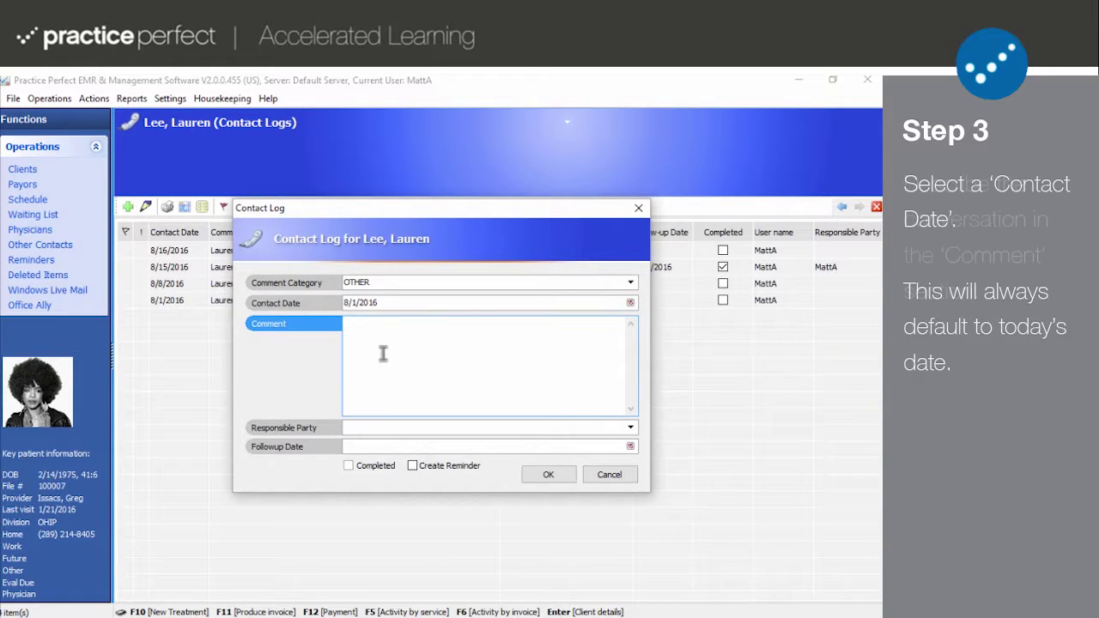
{"action": "type", "text": "Wri"}
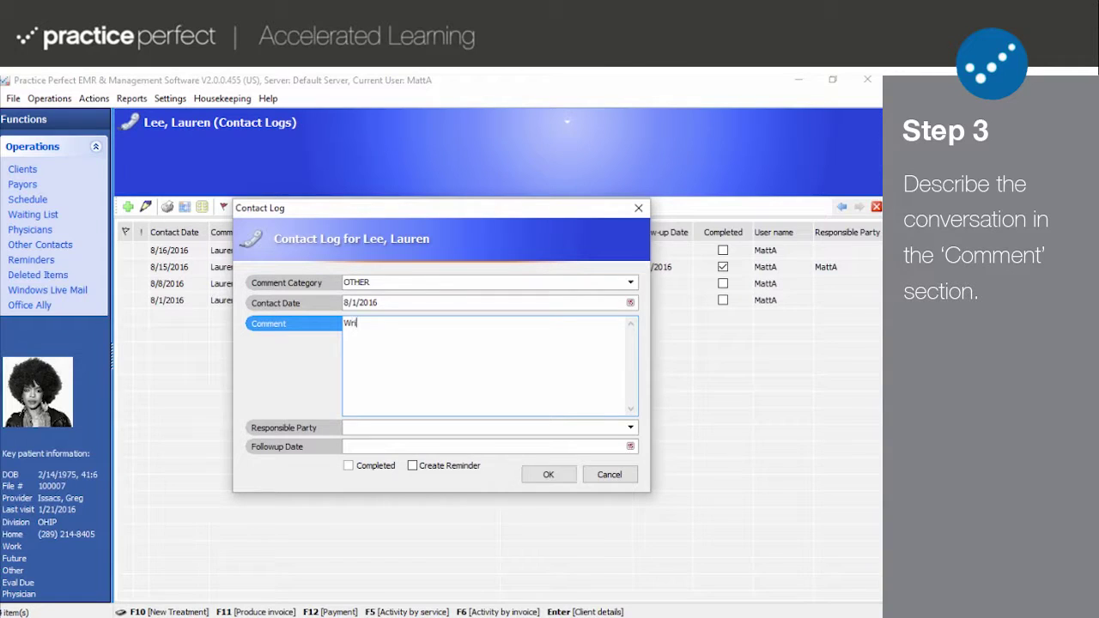
{"action": "type", "text": "te anything you like here."}
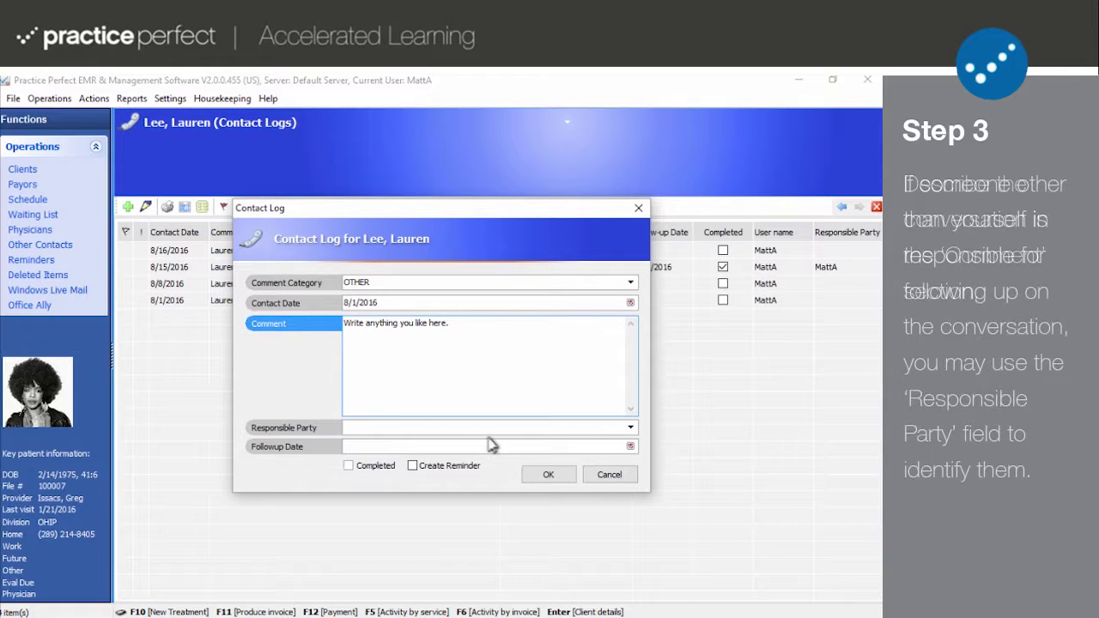
Step: Assign a responsible staff member, set follow-up date 8/5/2016, and enable Create Reminder
{"action": "left_click", "coordinate": [631, 428]}
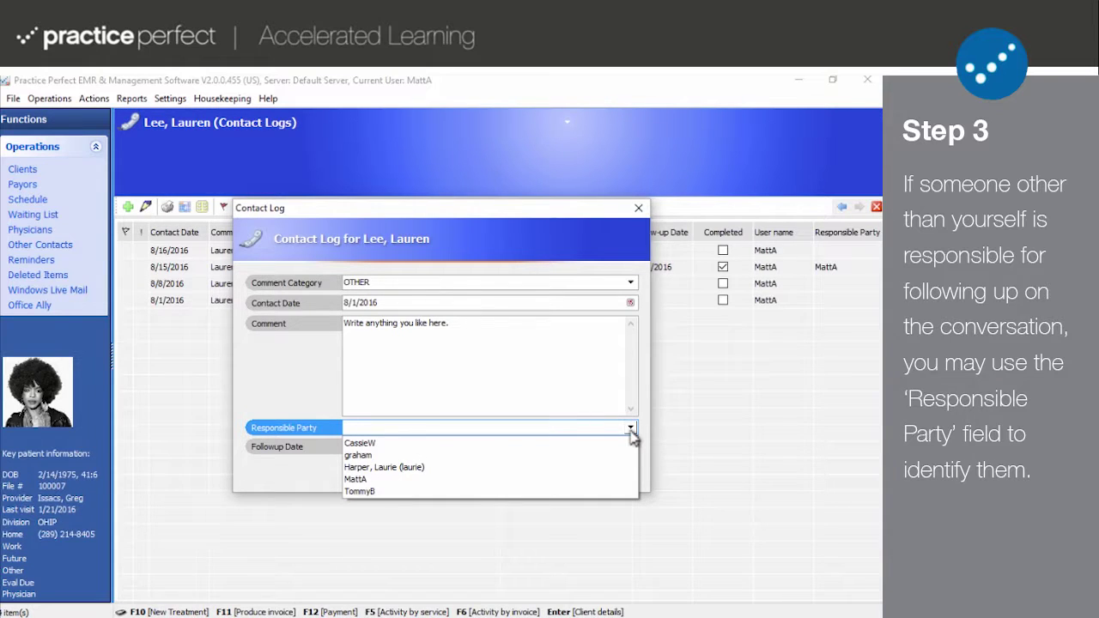
{"action": "left_click", "coordinate": [376, 444]}
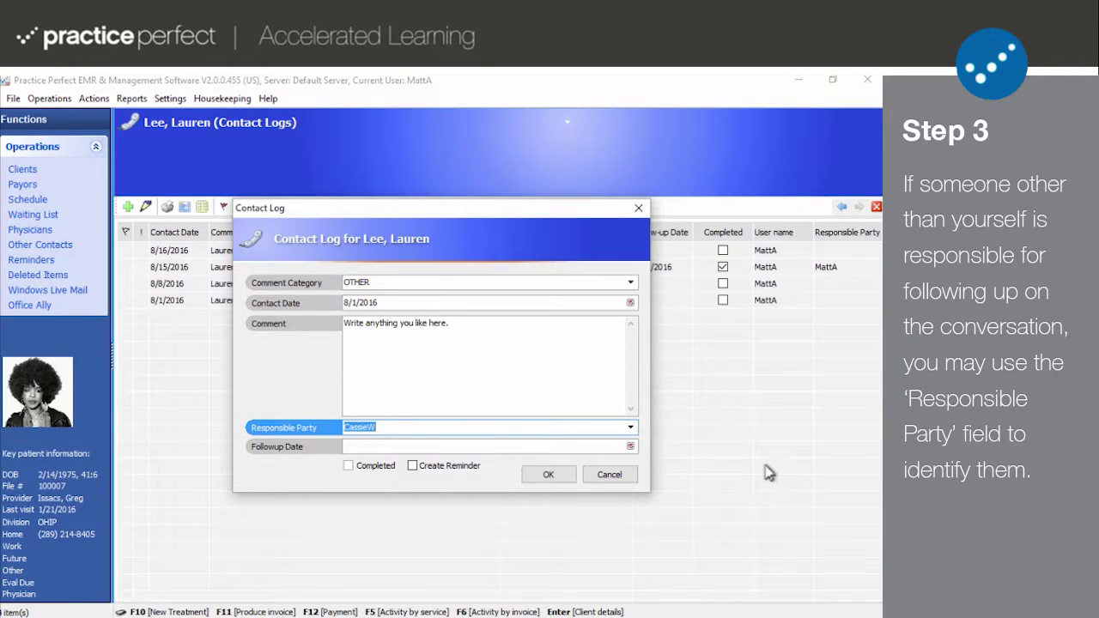
{"action": "left_click", "coordinate": [629, 447]}
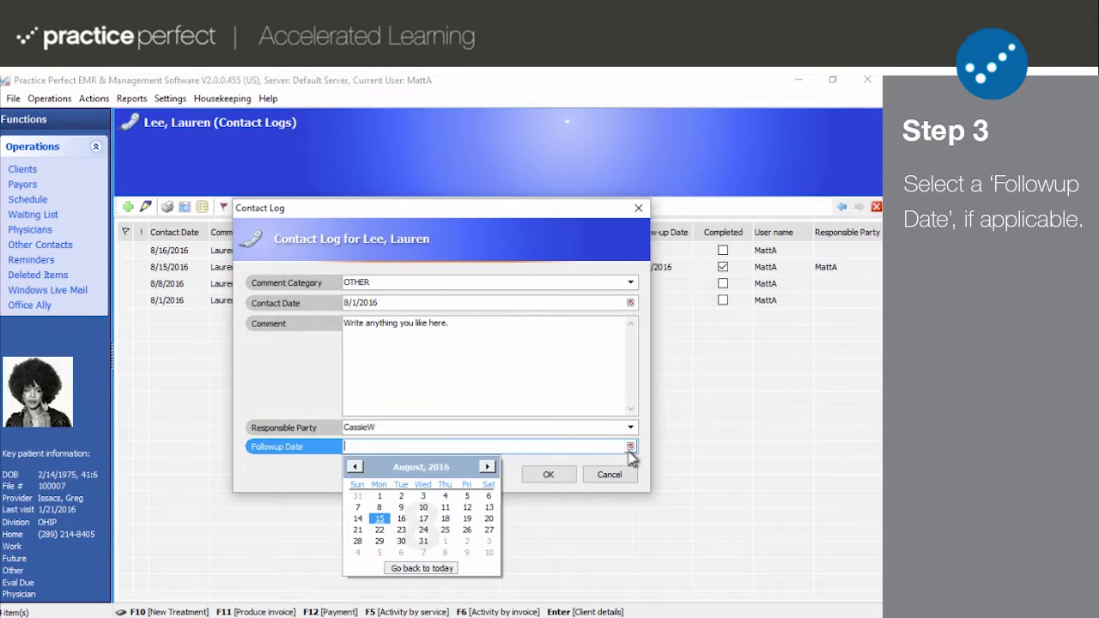
{"action": "left_click", "coordinate": [466, 495]}
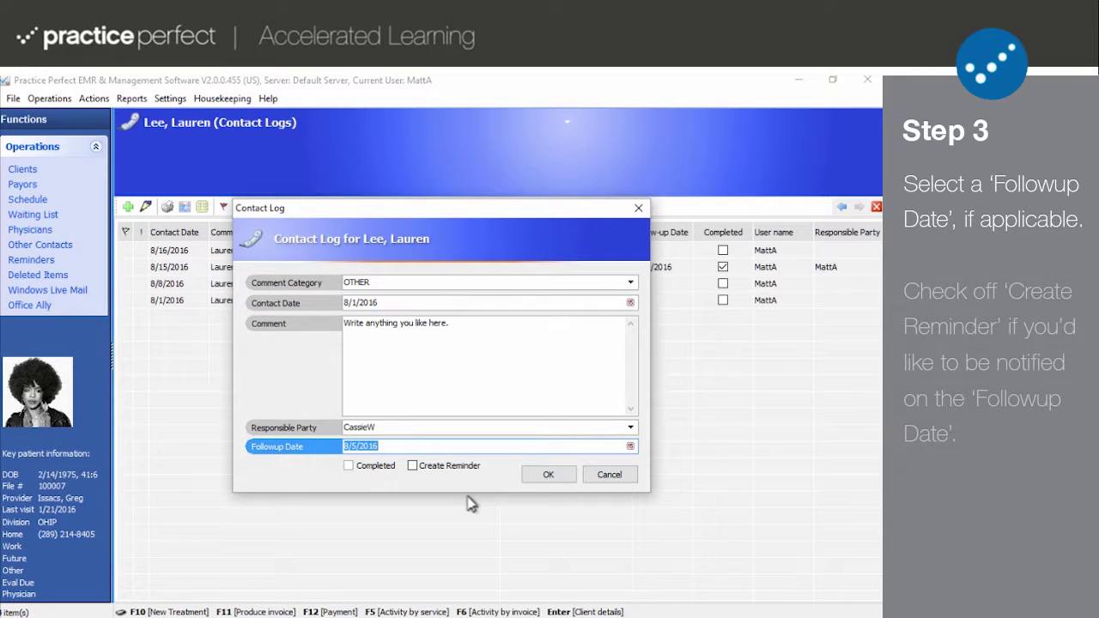
{"action": "left_click", "coordinate": [413, 466]}
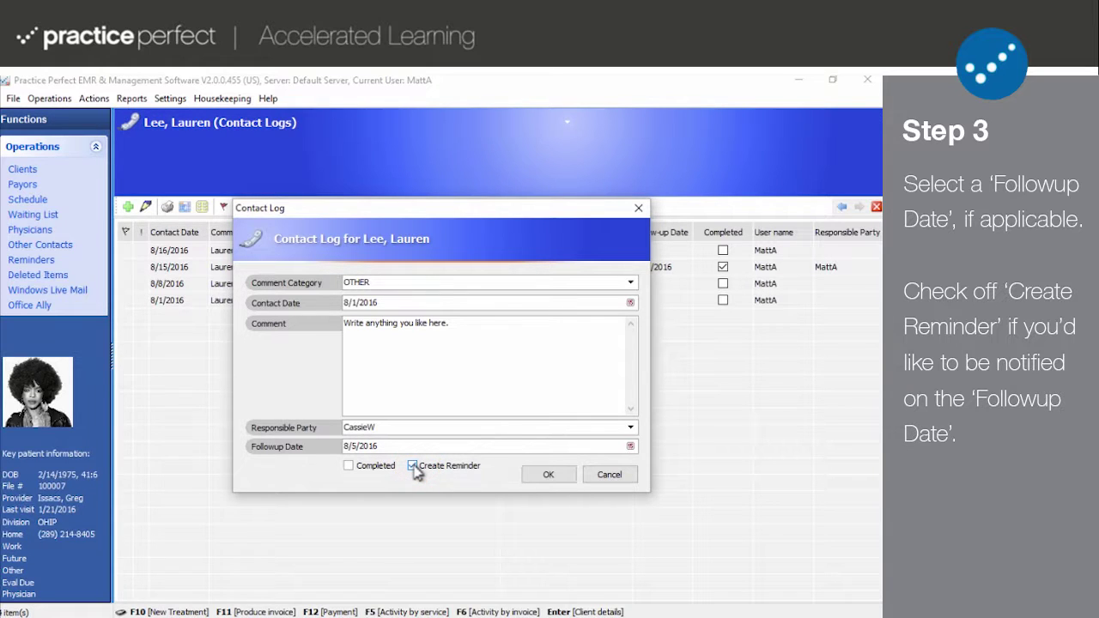
{"action": "left_click", "coordinate": [547, 475]}
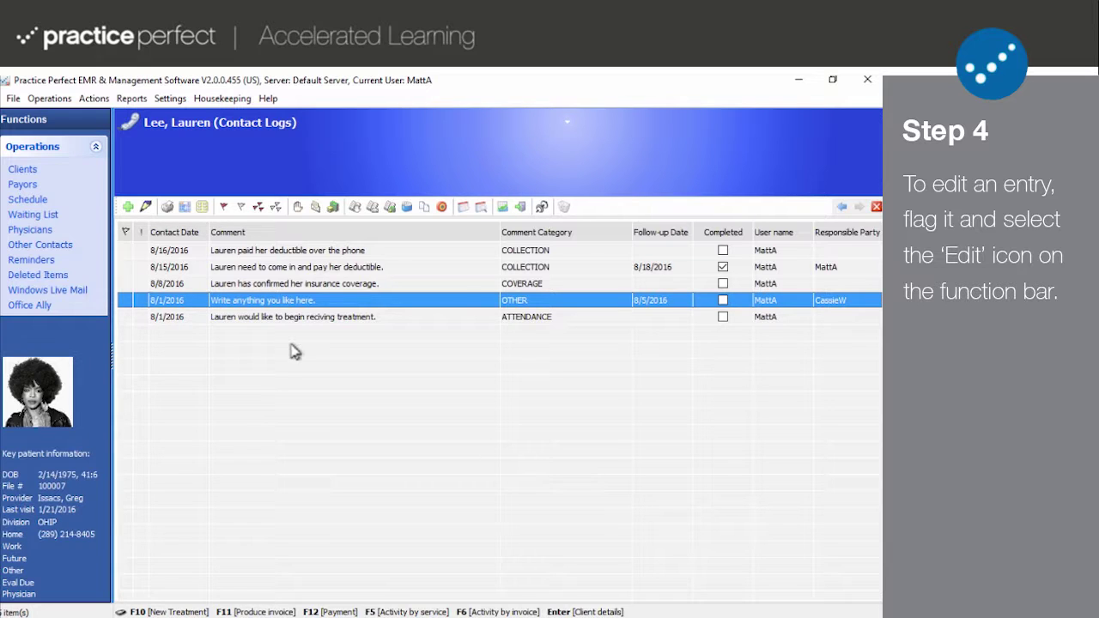
{"action": "left_click", "coordinate": [124, 300]}
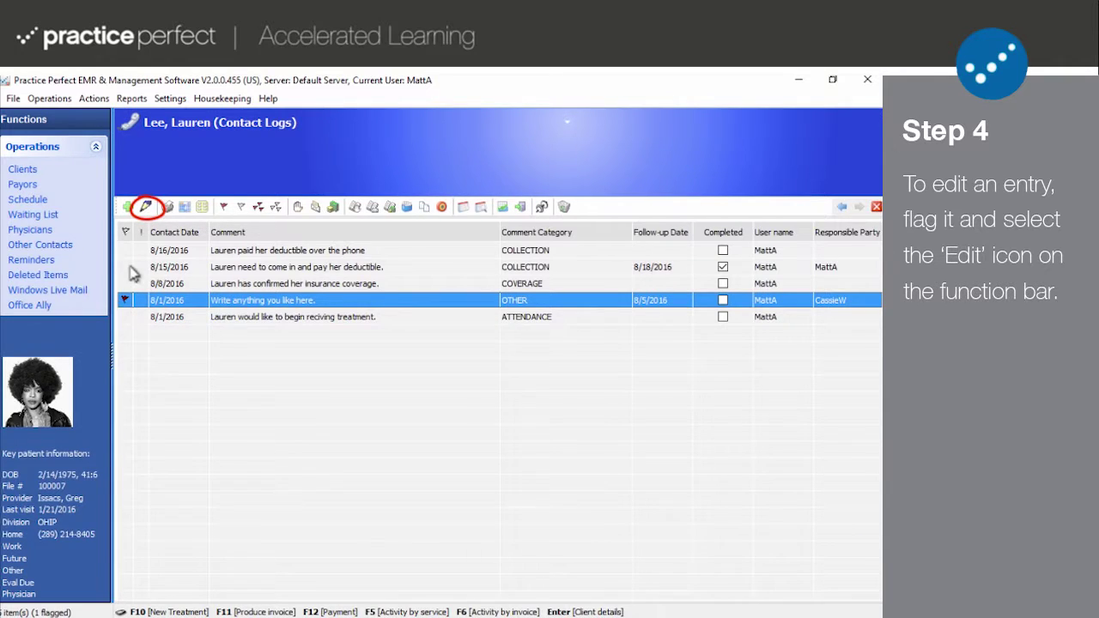
{"action": "left_click", "coordinate": [148, 207]}
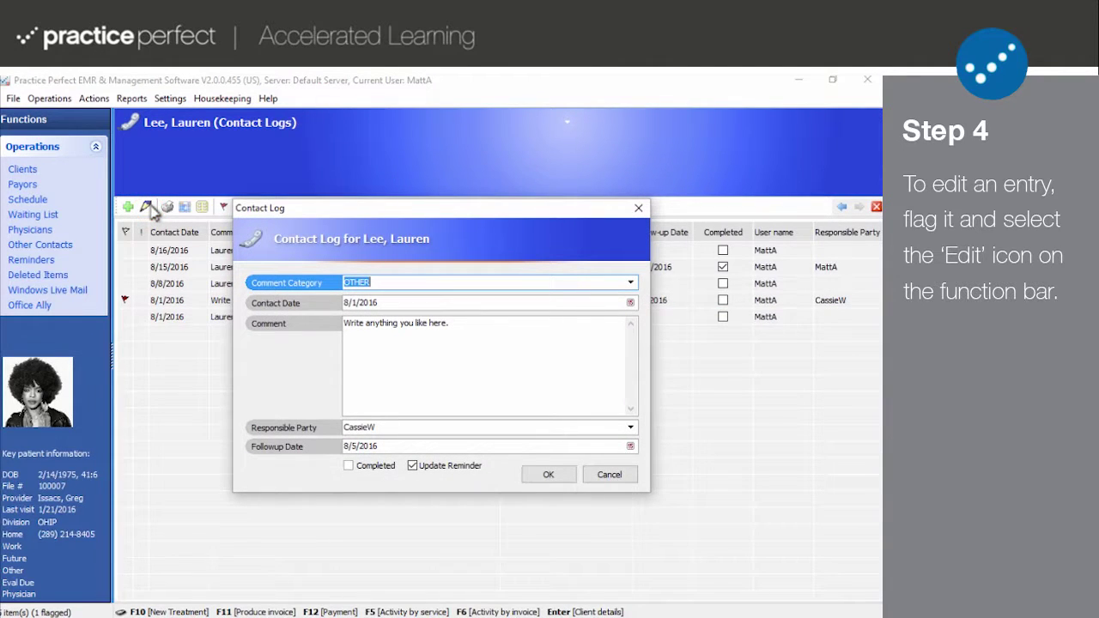
{"action": "left_click", "coordinate": [548, 474]}
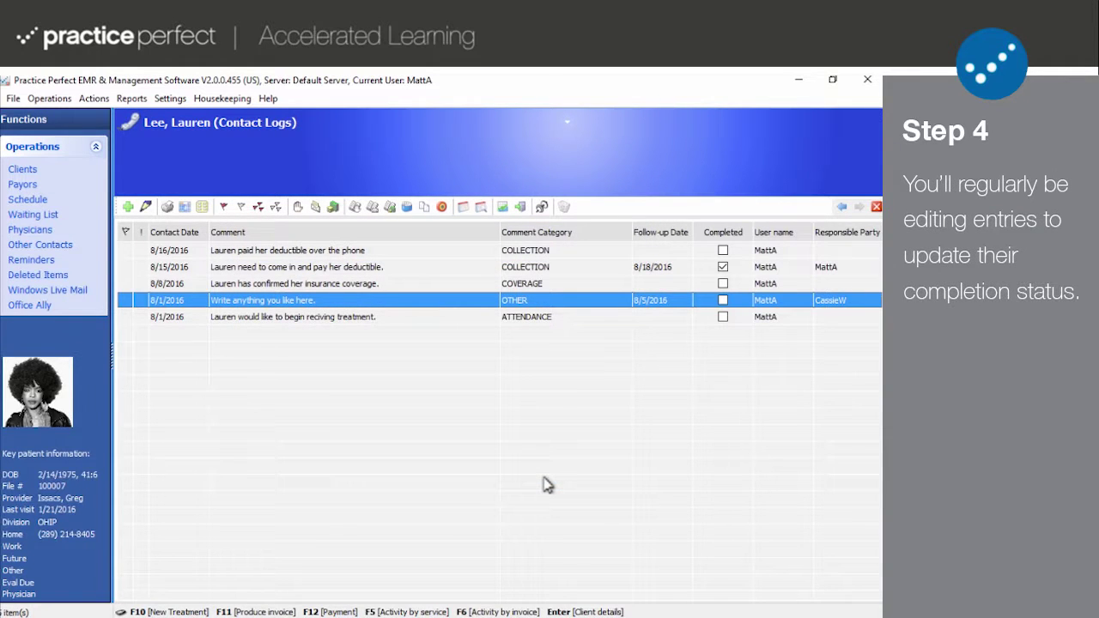
Step: Edit the 8/16/2016 deductible-paid entry, tick Completed, and save it
{"action": "left_click", "coordinate": [301, 251]}
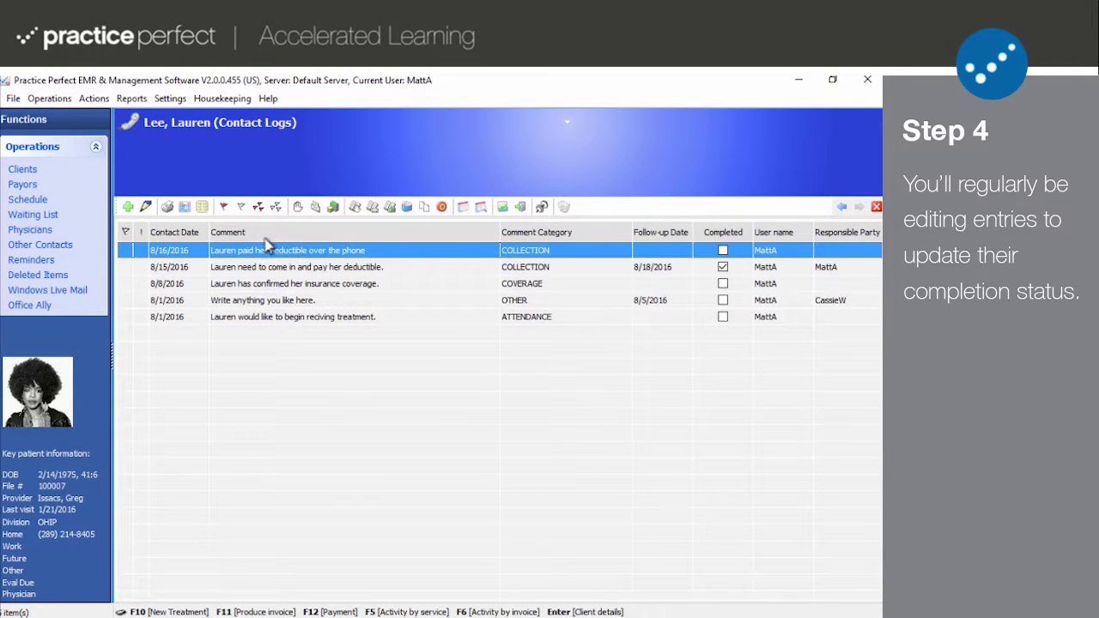
{"action": "left_click", "coordinate": [146, 207]}
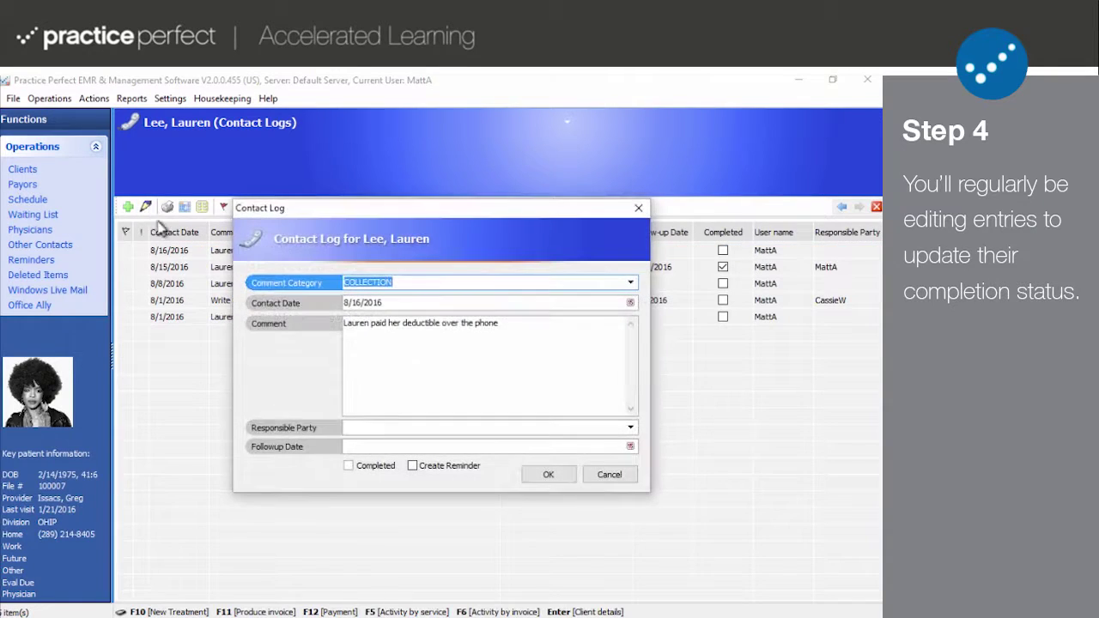
{"action": "left_click", "coordinate": [350, 467]}
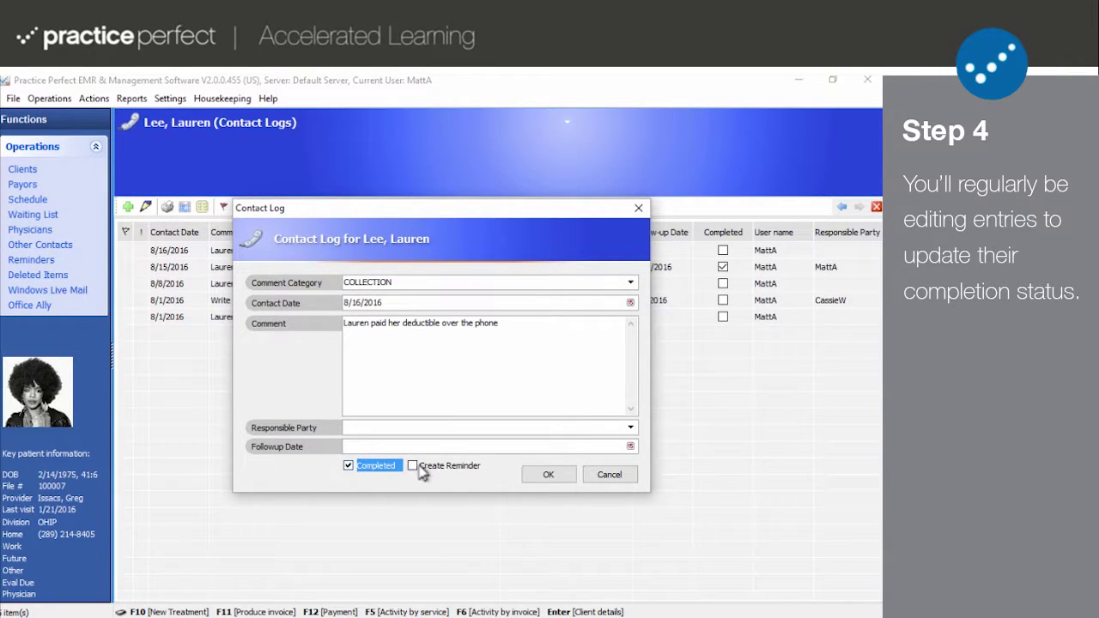
{"action": "left_click", "coordinate": [549, 475]}
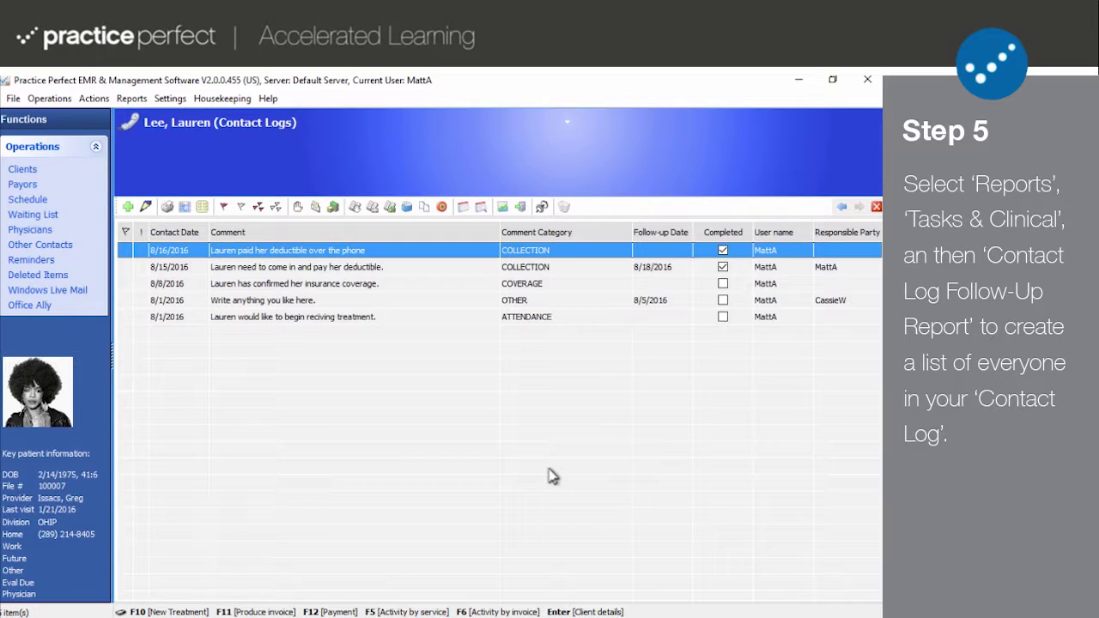
Step: Bring up the Contact Log Follow-Up Report options, filtering entries by follow-up date
{"action": "left_click", "coordinate": [129, 99]}
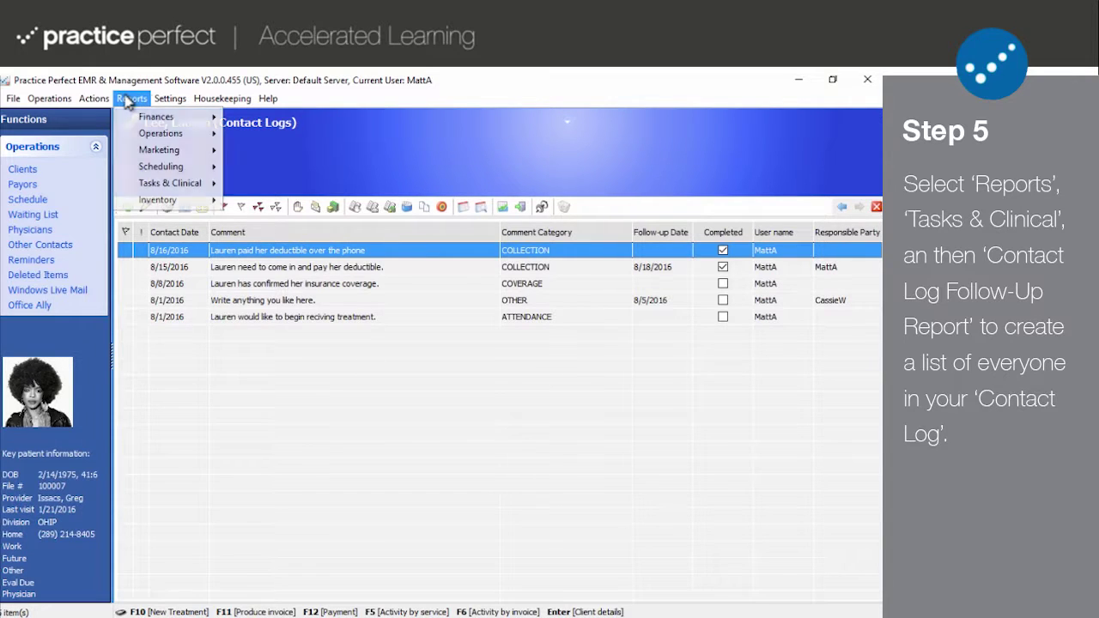
{"action": "mouse_move", "coordinate": [194, 184]}
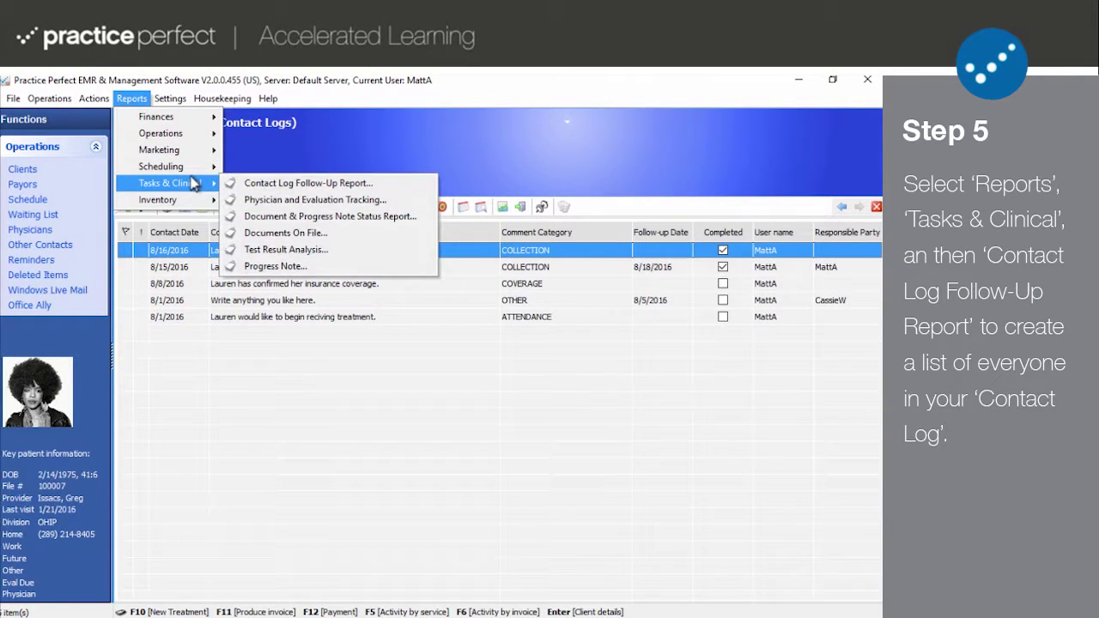
{"action": "left_click", "coordinate": [249, 184]}
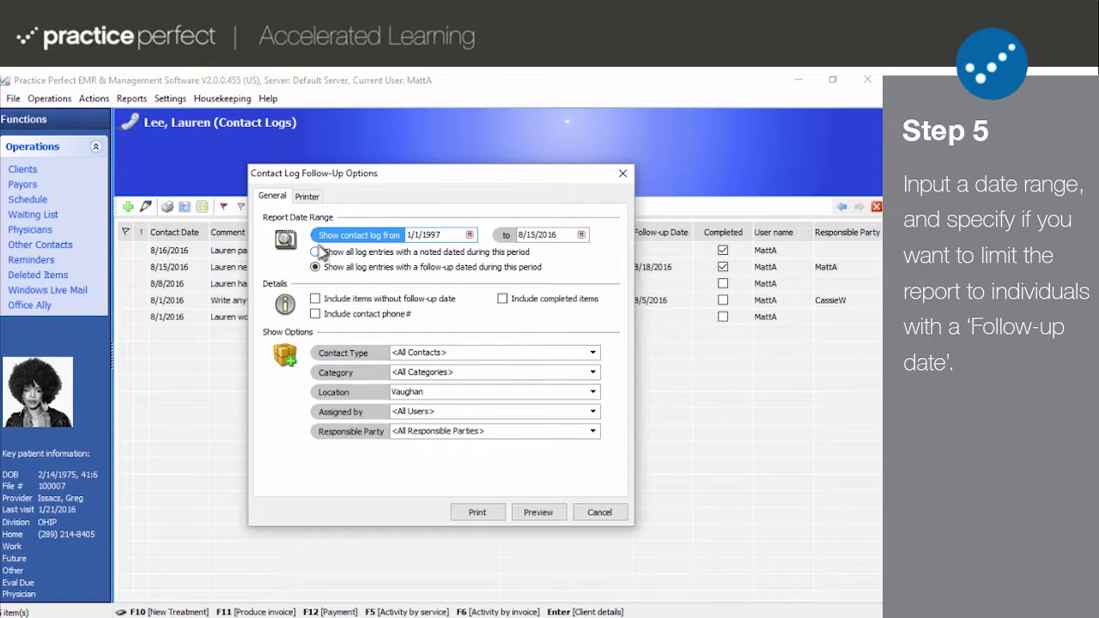
{"action": "left_click", "coordinate": [318, 252]}
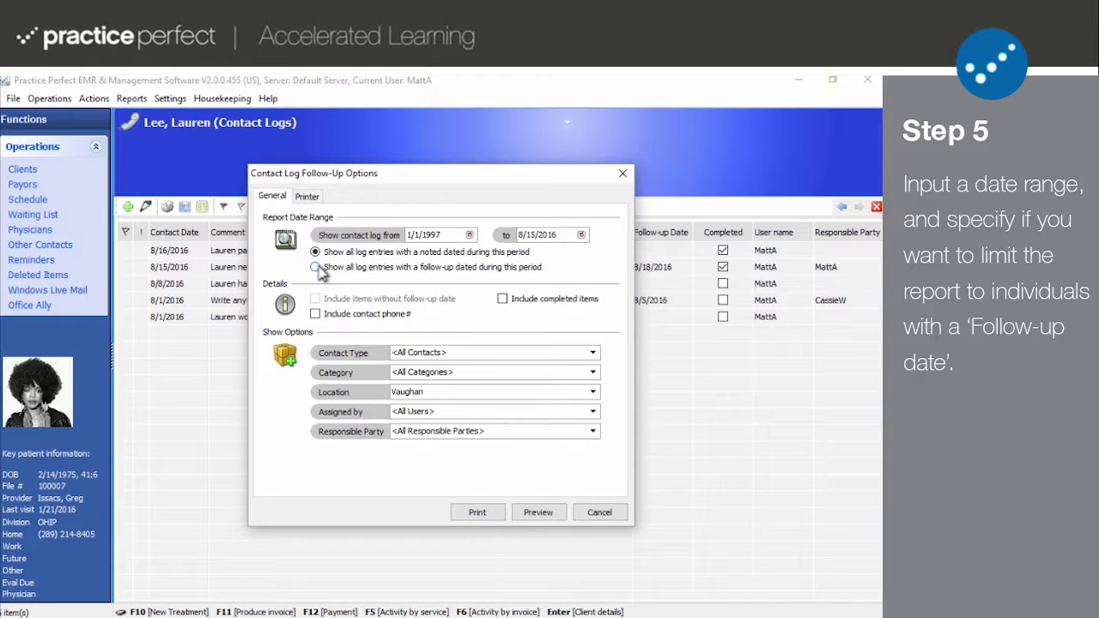
{"action": "left_click", "coordinate": [317, 267]}
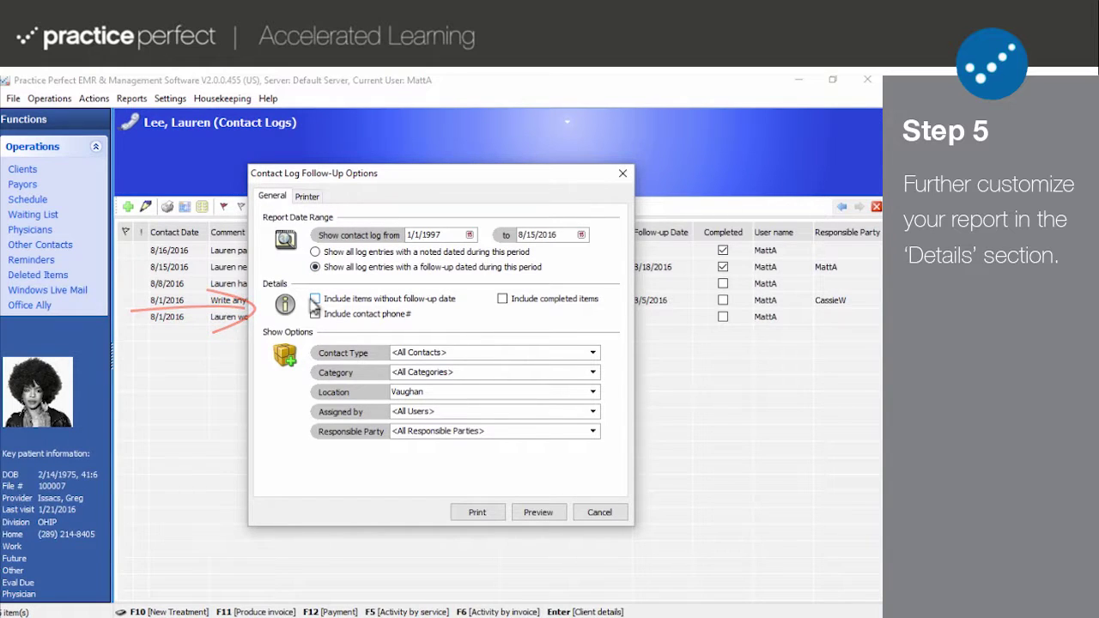
Step: Leave both Details options unchecked: no undated items and no contact phone numbers
{"action": "left_click", "coordinate": [349, 305]}
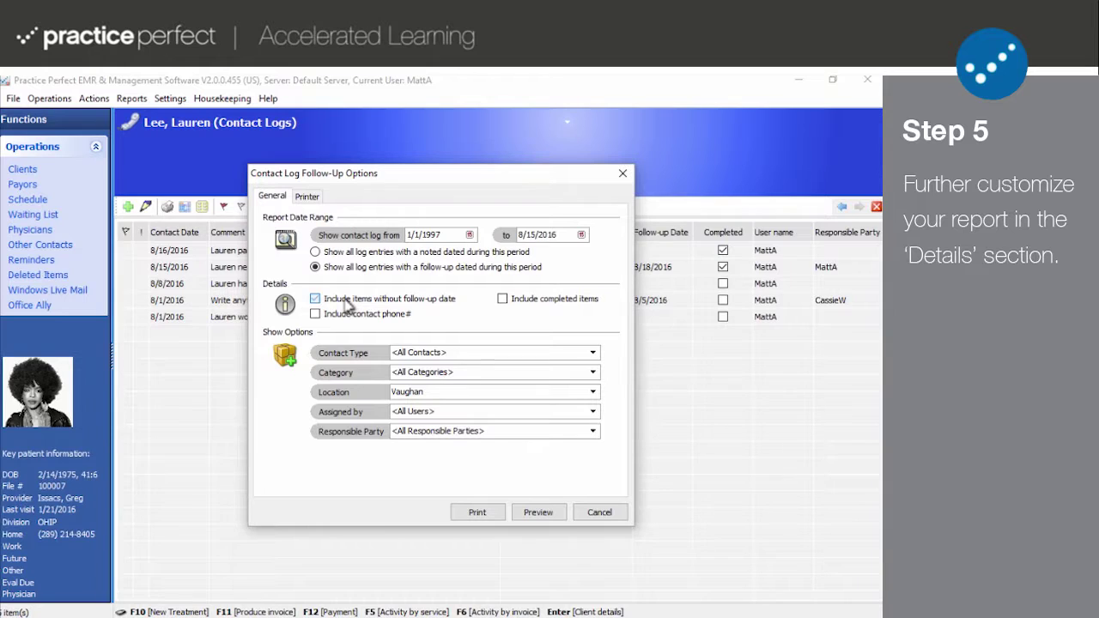
{"action": "left_click", "coordinate": [348, 300]}
{"action": "left_click", "coordinate": [343, 315]}
{"action": "left_click", "coordinate": [341, 314]}
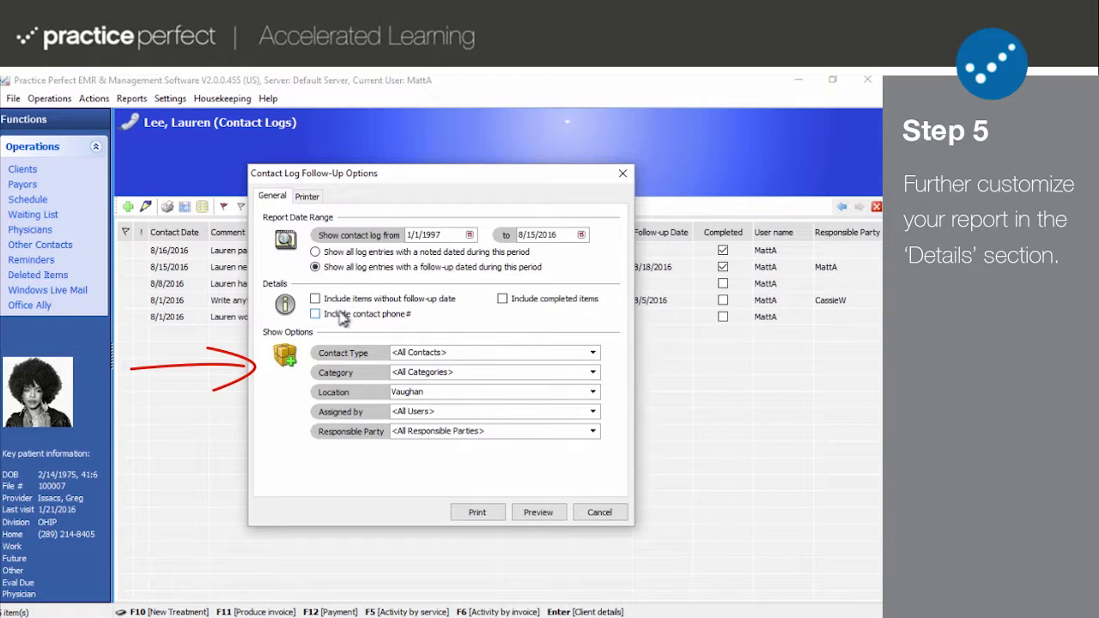
Step: Set Contact Type to Patients, keeping All Categories and location Vaughan
{"action": "left_click", "coordinate": [593, 353]}
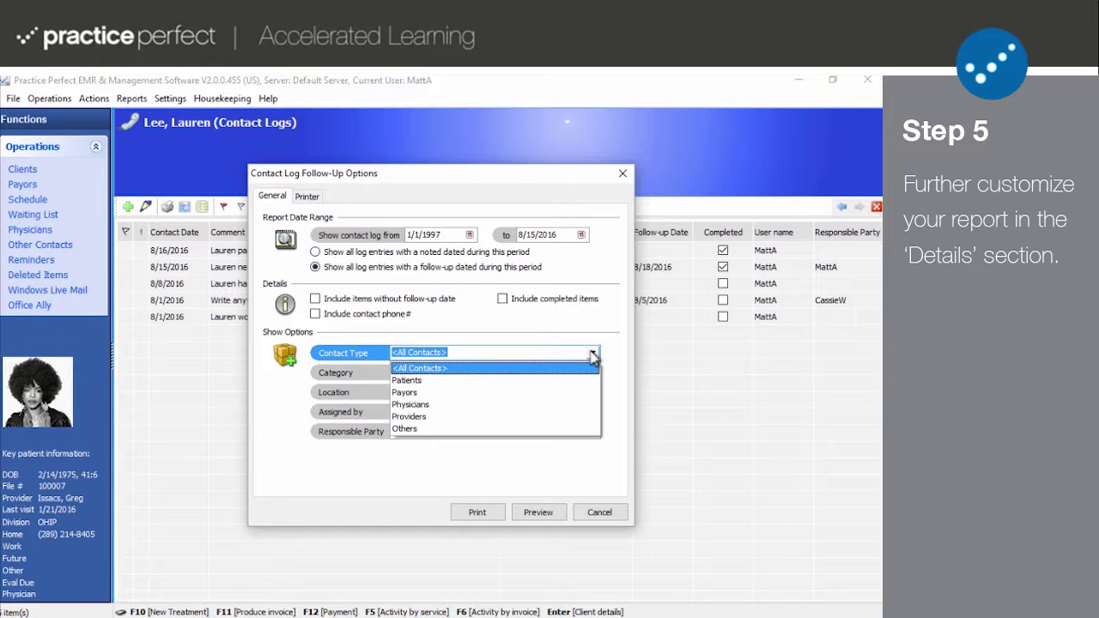
{"action": "left_click", "coordinate": [568, 380]}
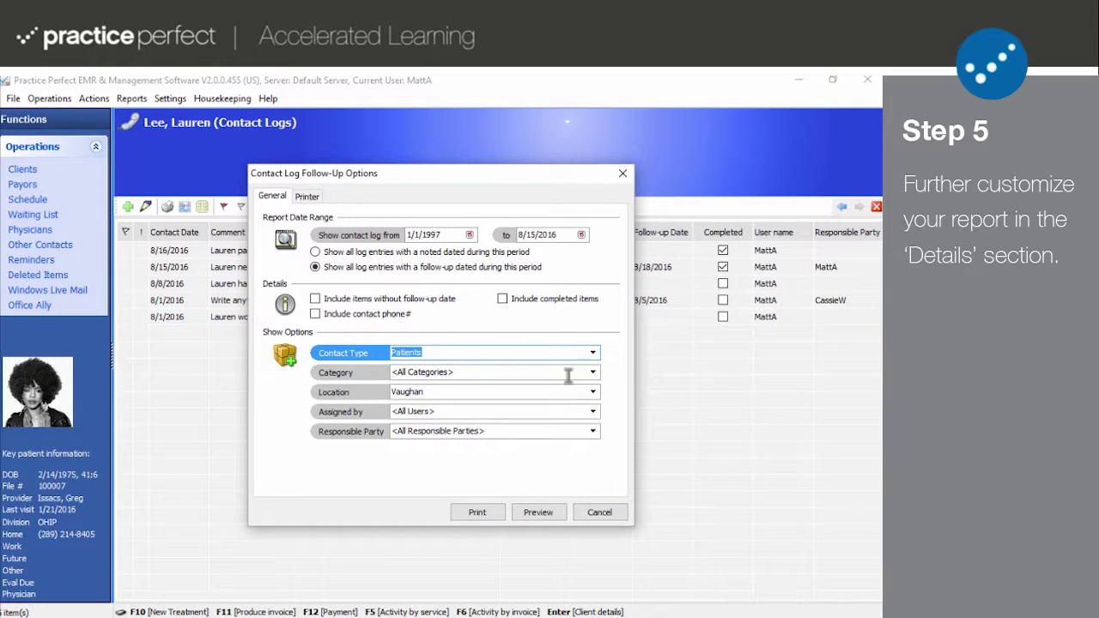
{"action": "left_click", "coordinate": [593, 375]}
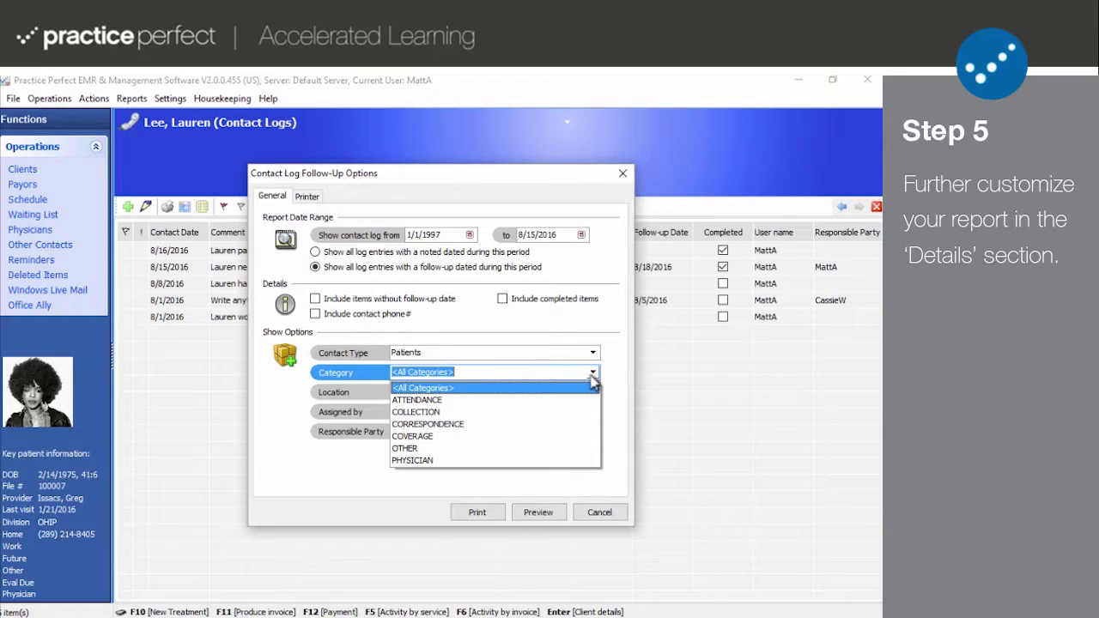
{"action": "left_click", "coordinate": [591, 378]}
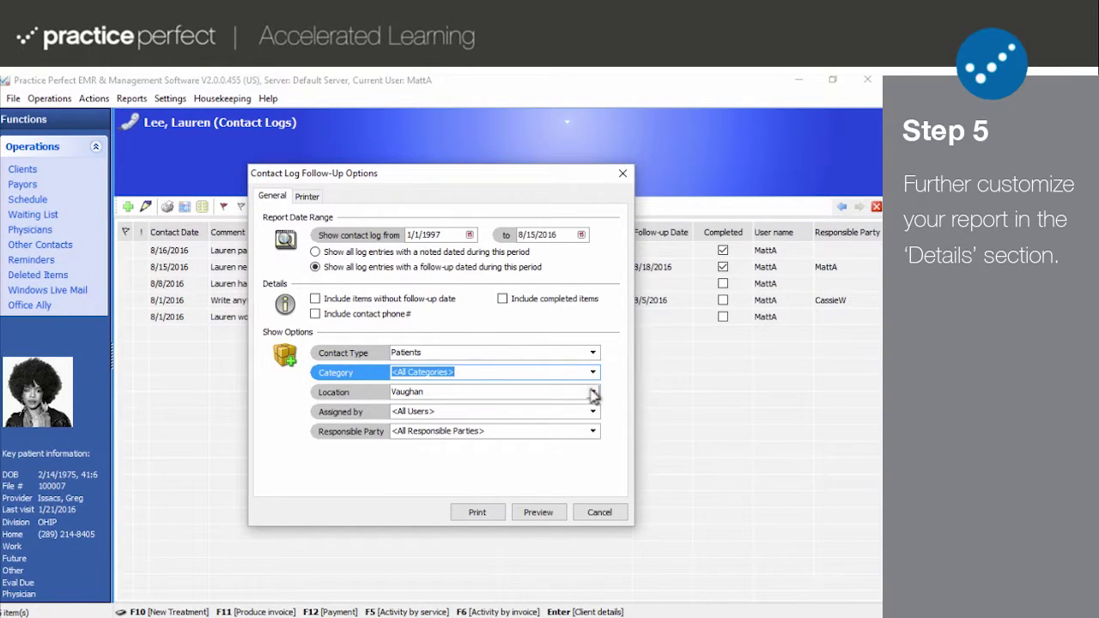
{"action": "left_click", "coordinate": [593, 394]}
{"action": "left_click", "coordinate": [594, 396]}
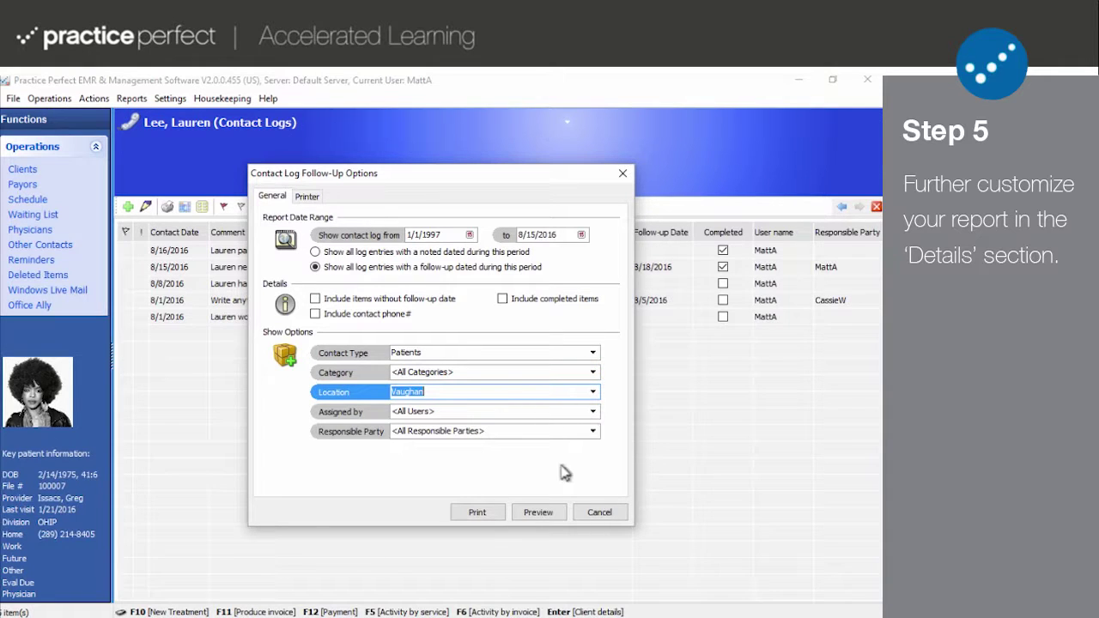
Step: Preview the Contact Log Follow-Up Report showing the entry due 8/5/2016
{"action": "left_click", "coordinate": [539, 514]}
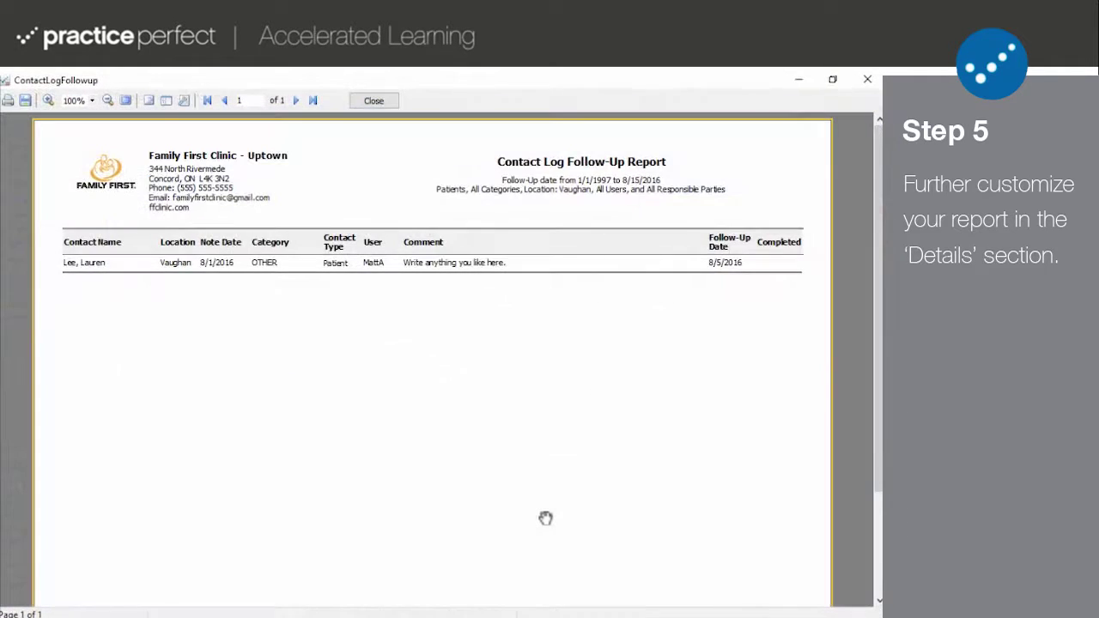